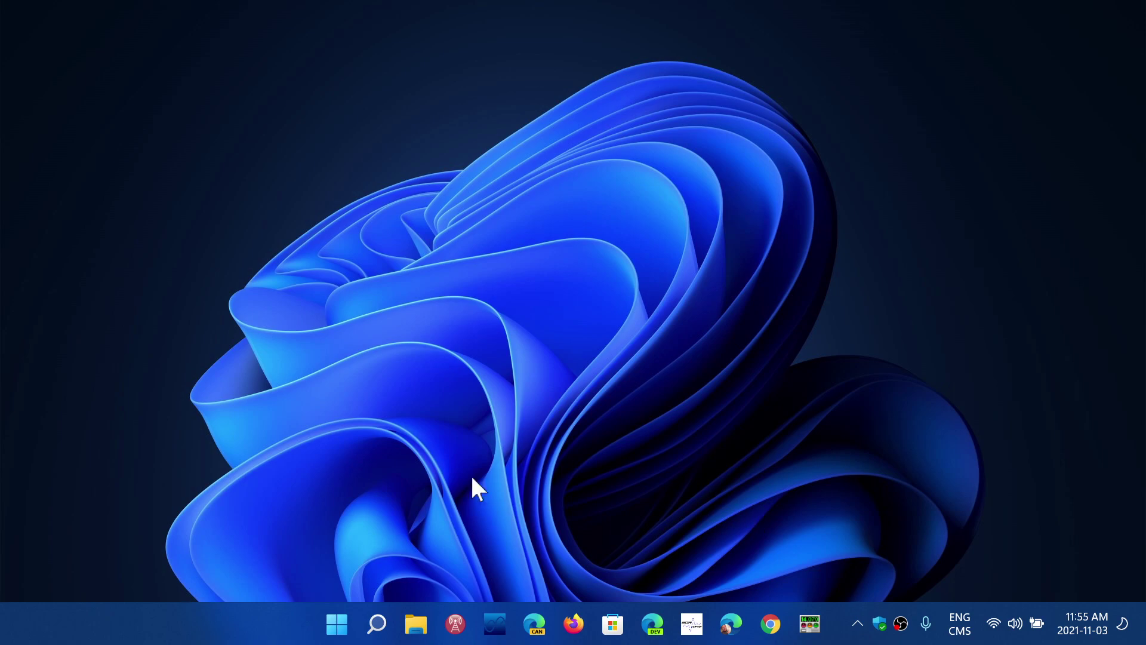
Open the Start menu from the taskbar Start button.
click(337, 623)
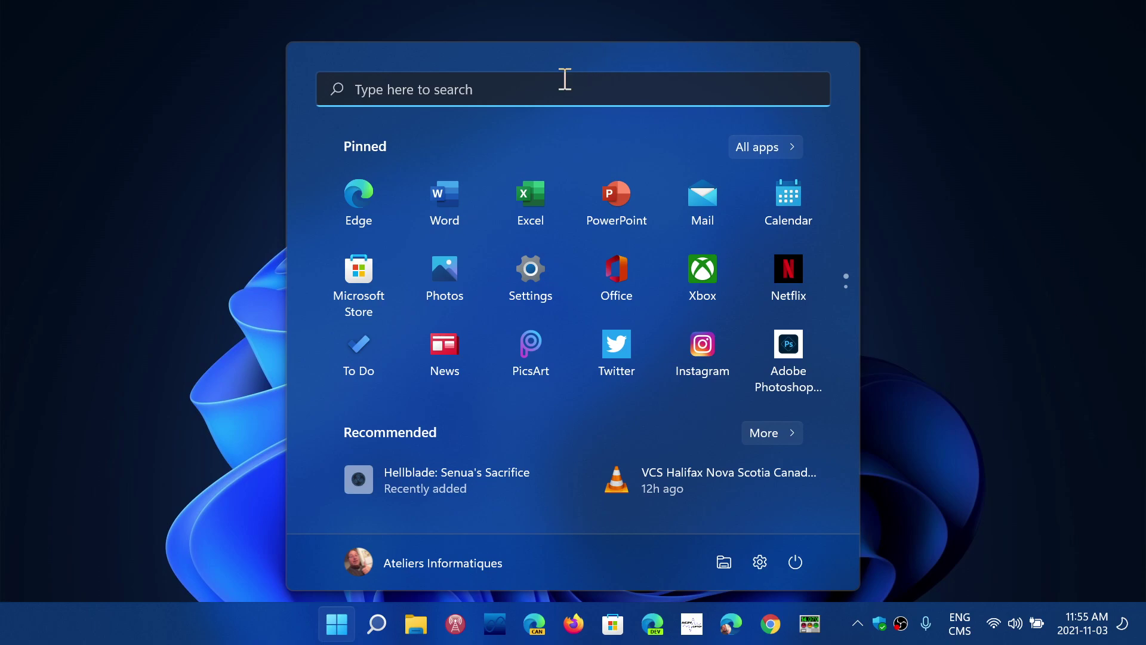
text(sni)
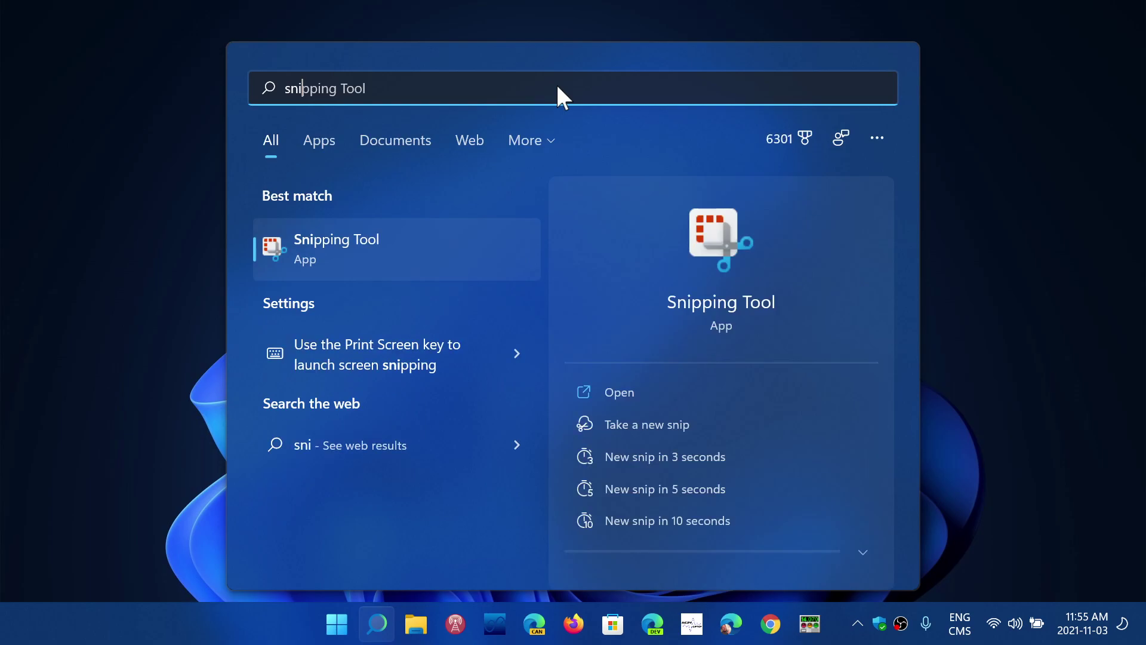
Launch Snipping Tool from the 'sni' Start search result.
click(757, 300)
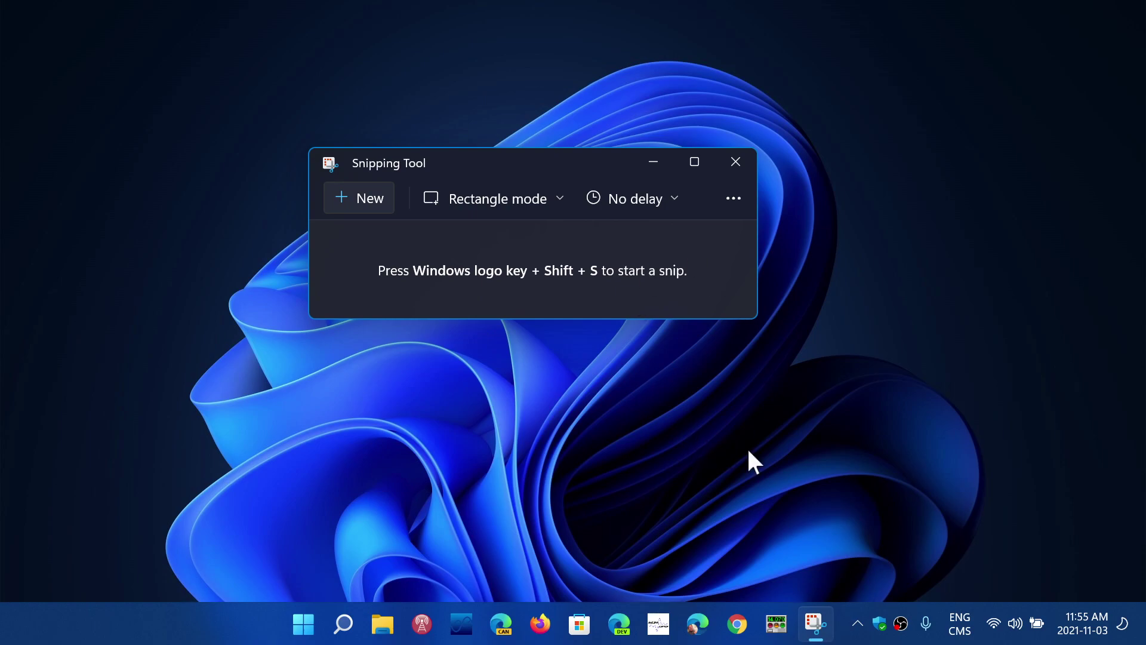
Visit the Accounts page in Settings, then close Settings and Snipping Tool.
click(303, 624)
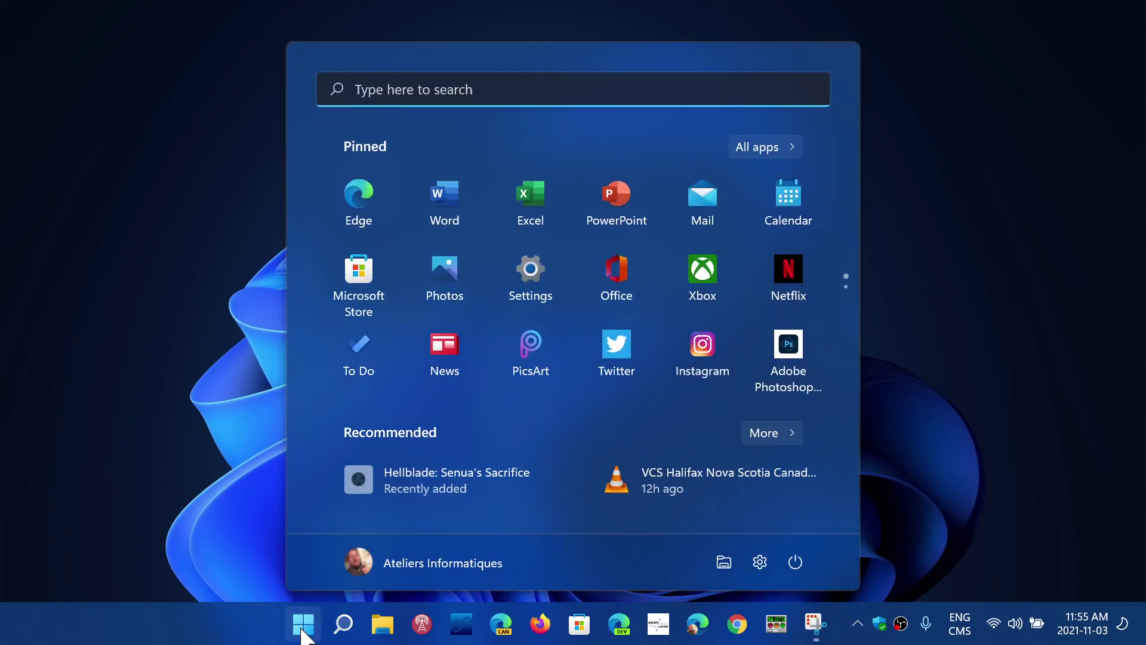
click(525, 266)
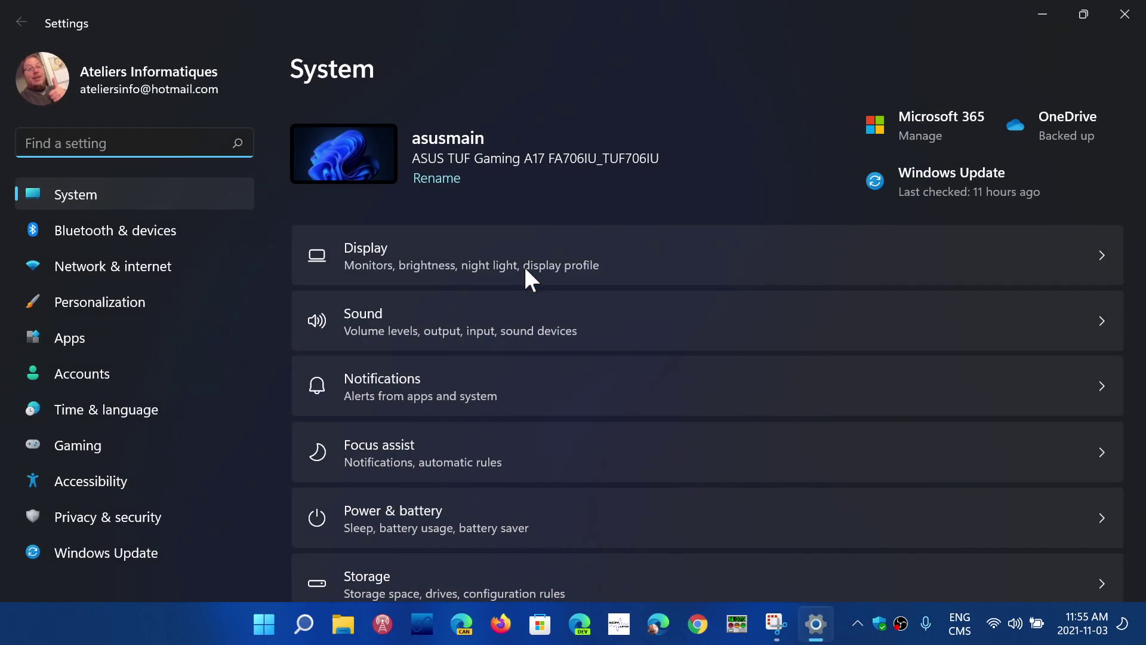
click(120, 363)
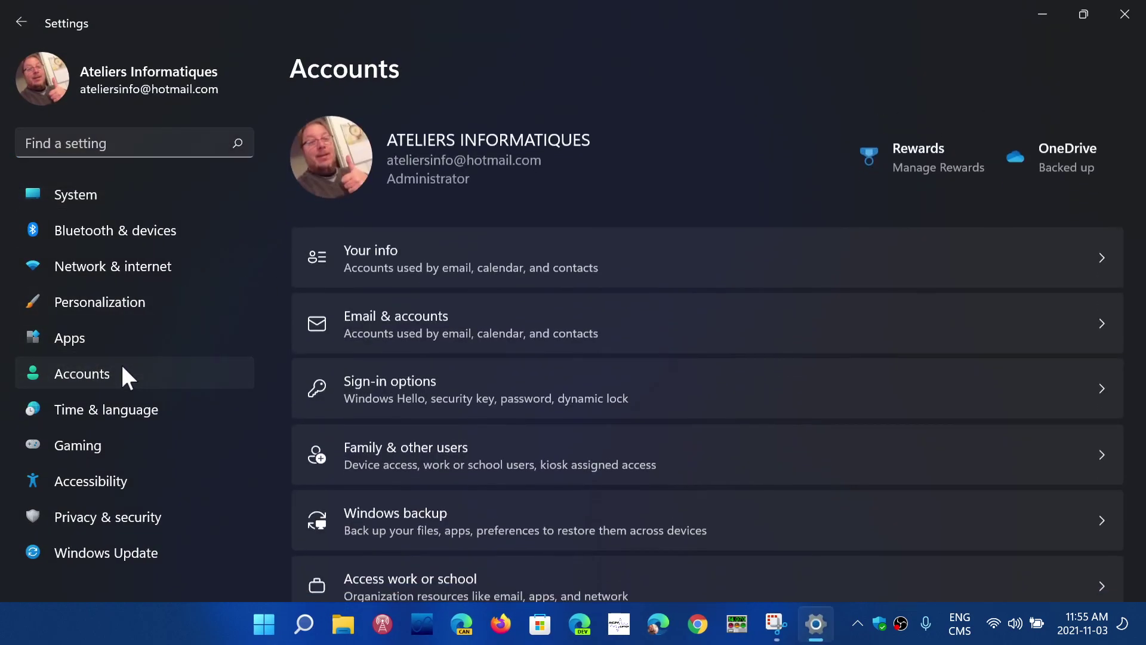
click(1125, 15)
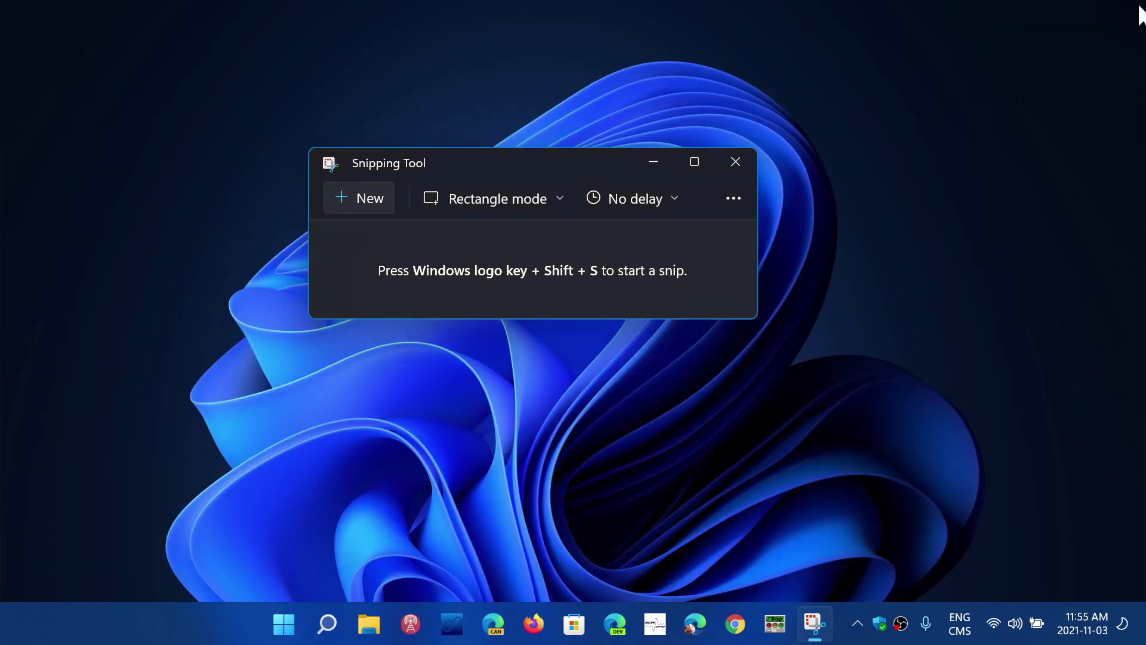
click(735, 162)
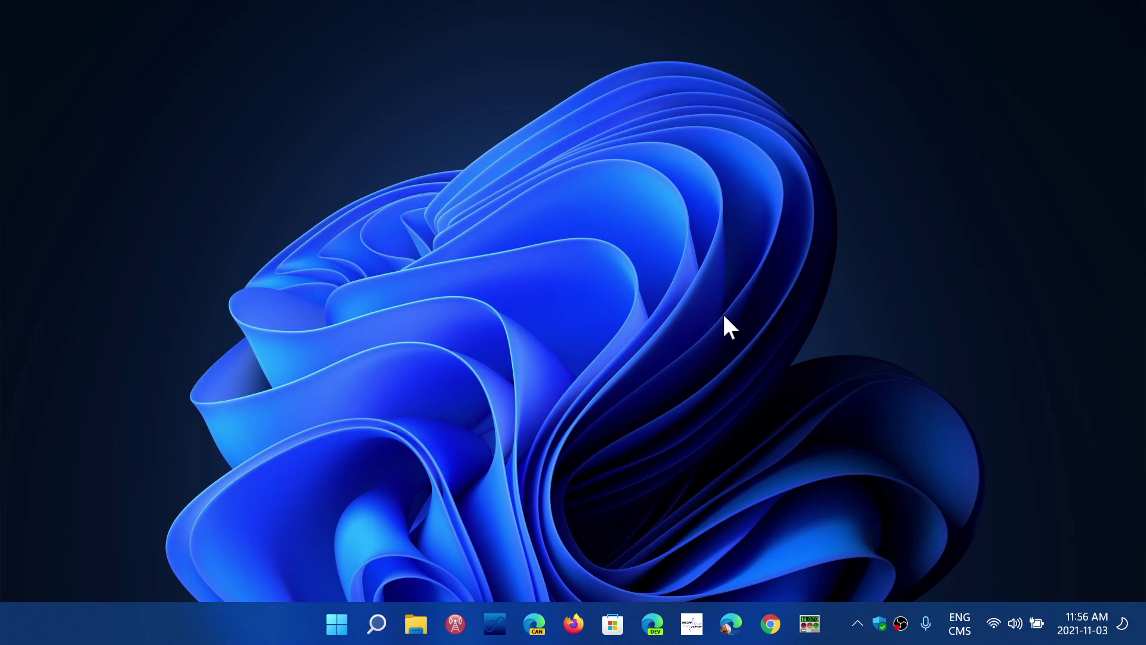
Reopen Settings from Start and go to the Windows Update page.
click(338, 624)
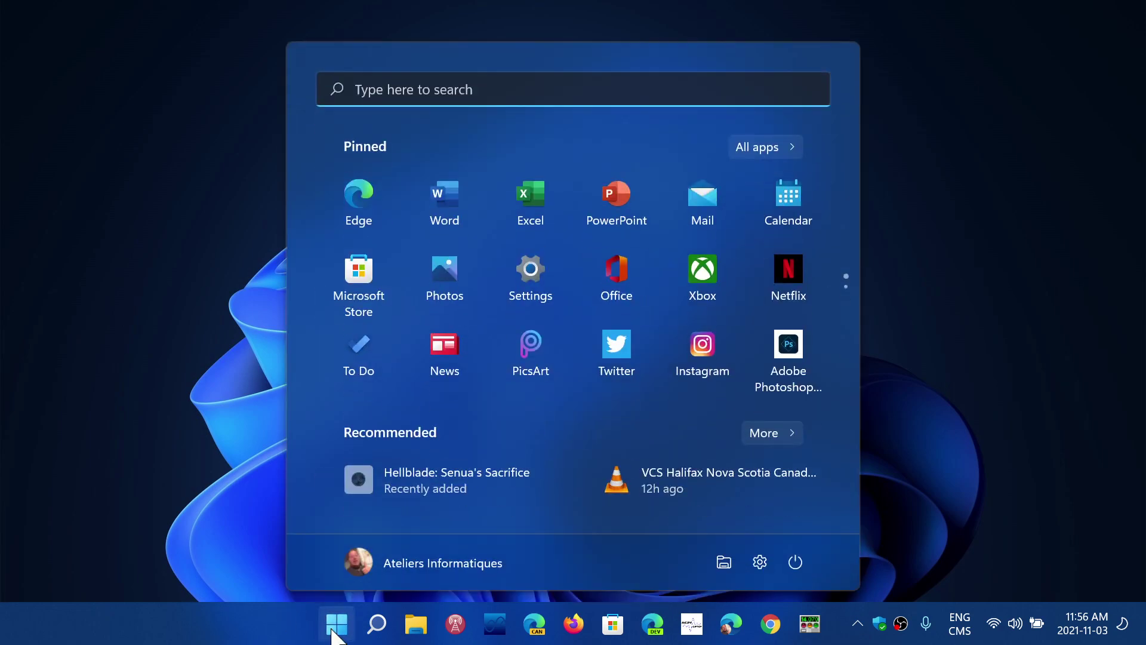
click(527, 265)
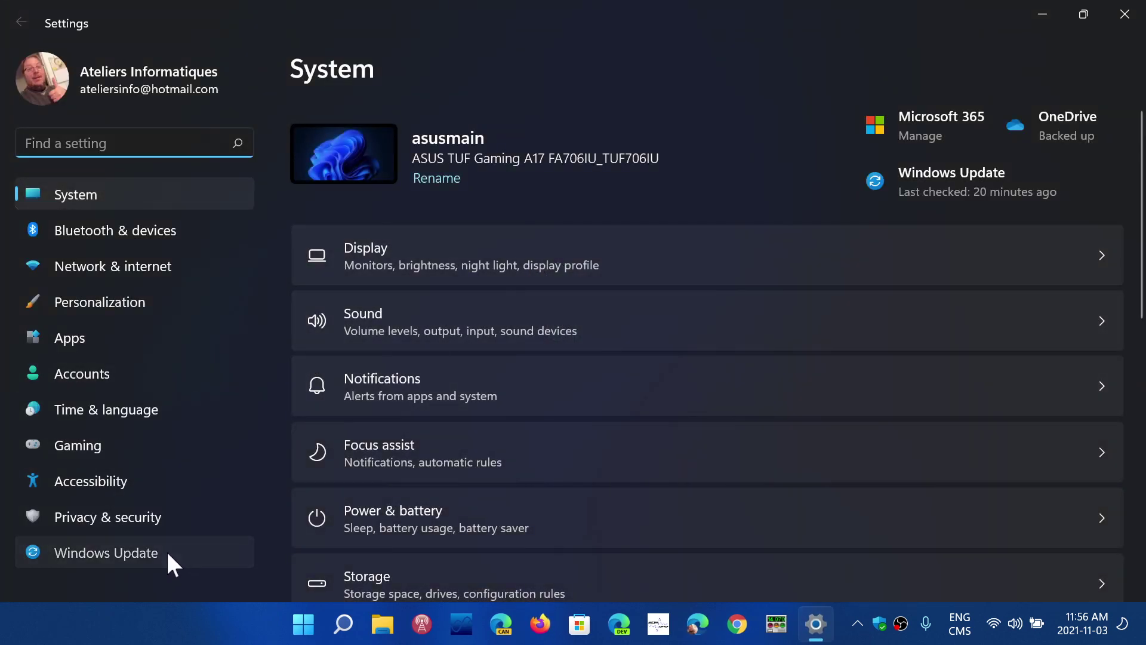
click(166, 550)
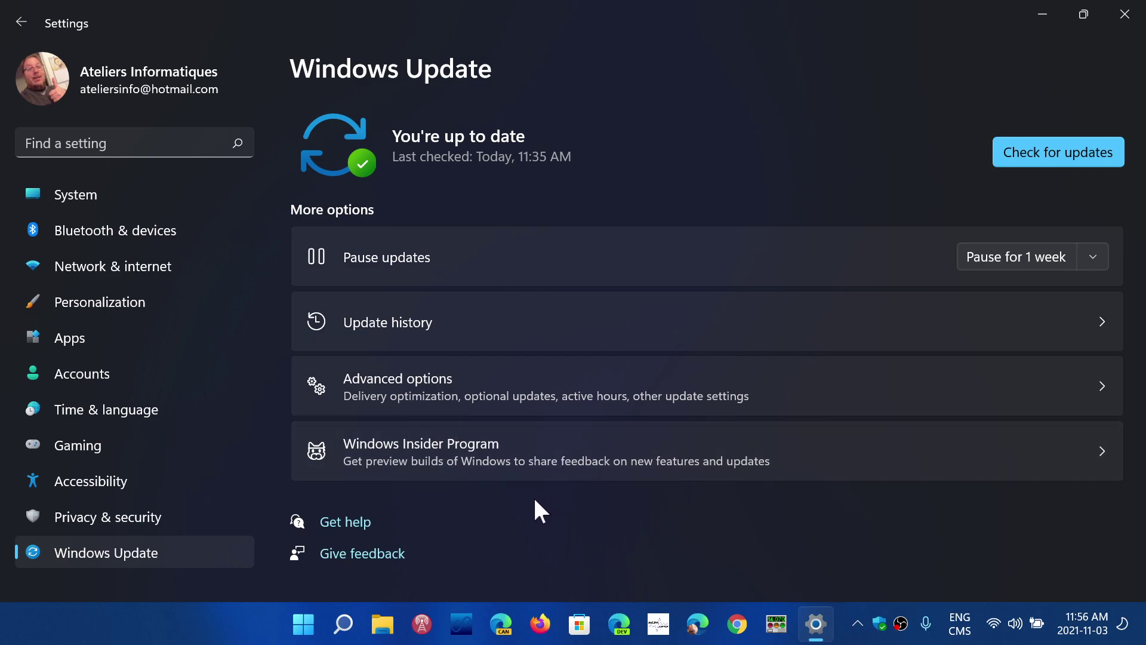
Open Update history to find KB5006746, installed 2021-10-21.
click(540, 308)
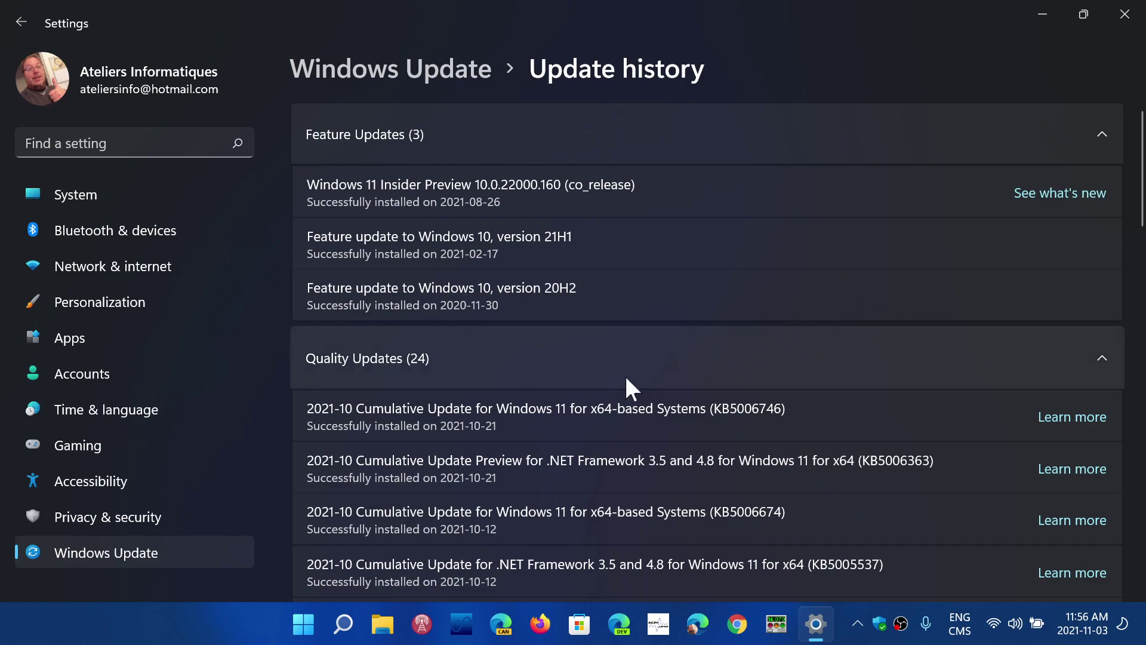
Close the Settings window showing Update history.
click(1124, 15)
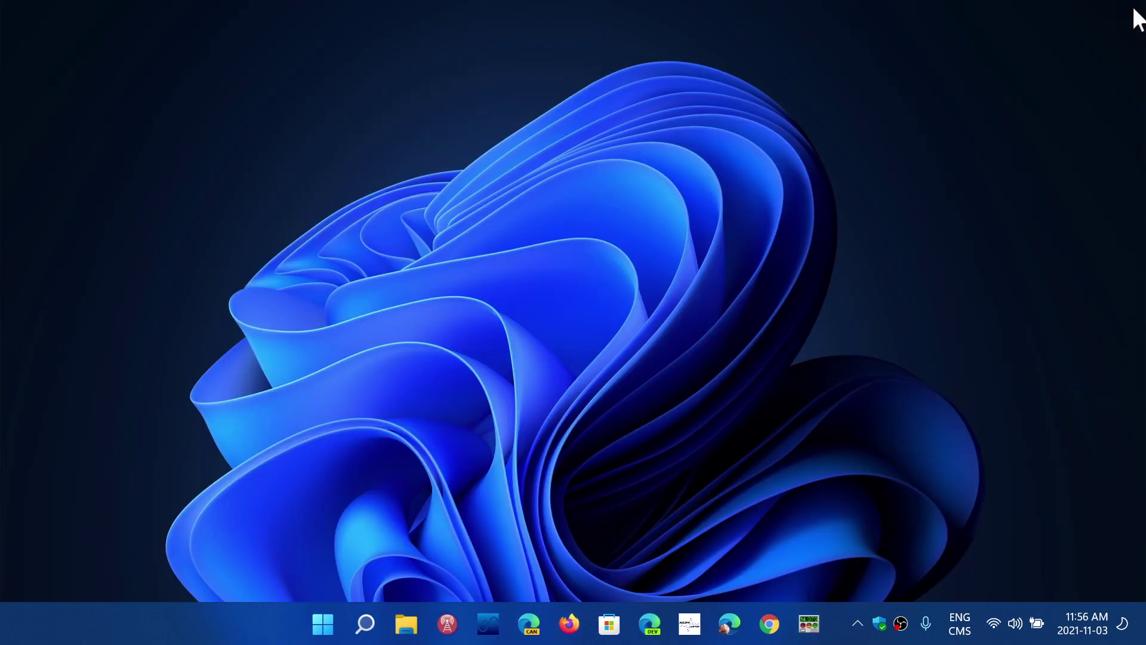